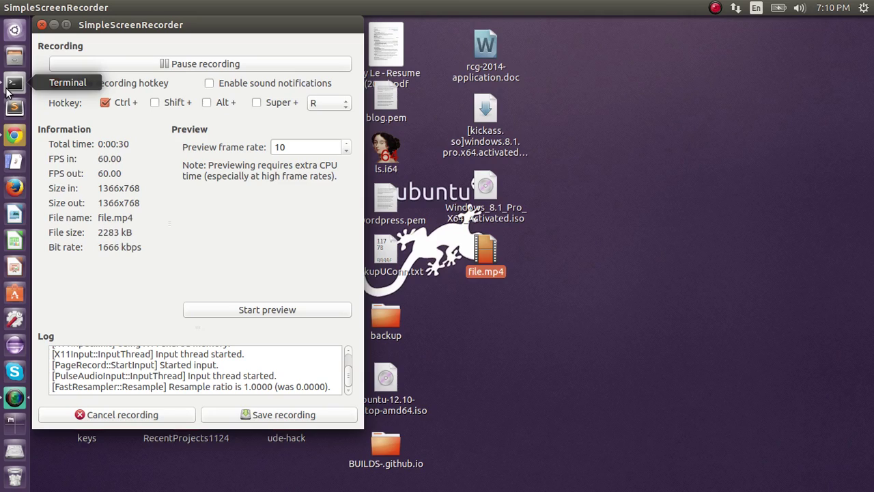
# Step: Open a new Terminal window and move it to the middle of the desktop
pyautogui.click(14, 34)
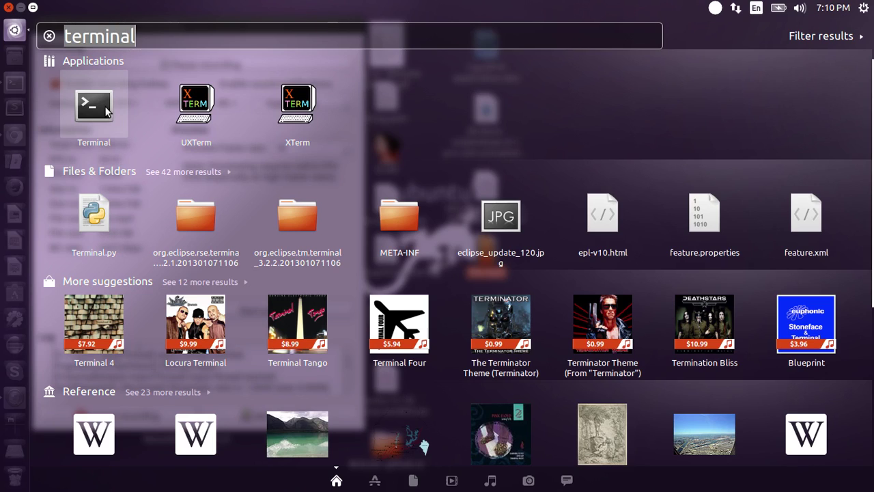
pyautogui.click(108, 111)
pyautogui.moveTo(714, 168); pyautogui.dragTo(513, 144)
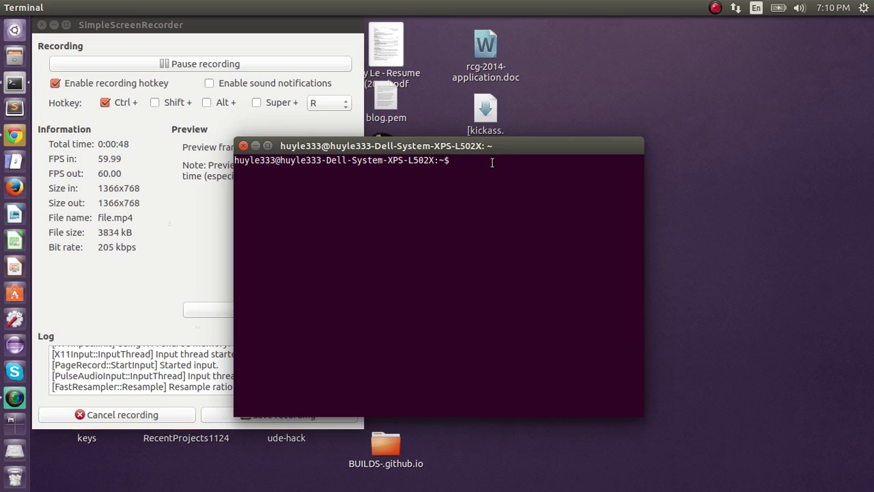
# Step: Paste the command sudo add-apt-repository ppa:maarten-baert/simplescreenrecorder at the terminal prompt
pyautogui.rightClick(491, 162)
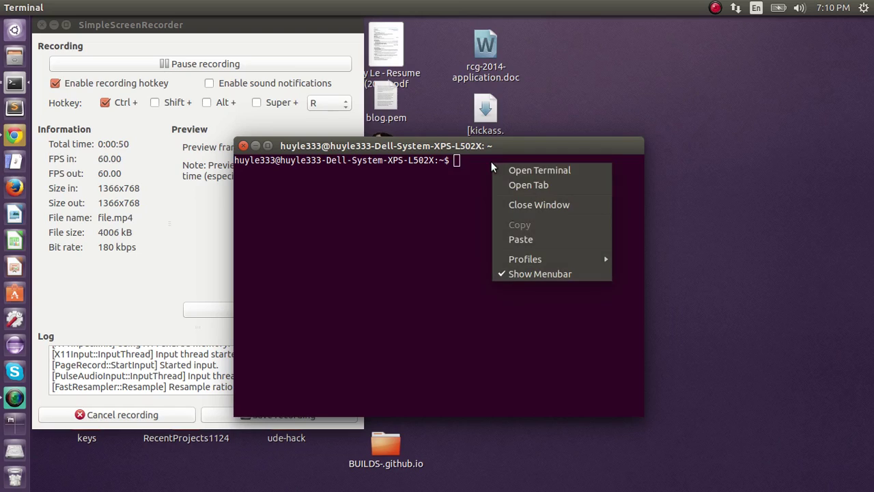
pyautogui.click(546, 238)
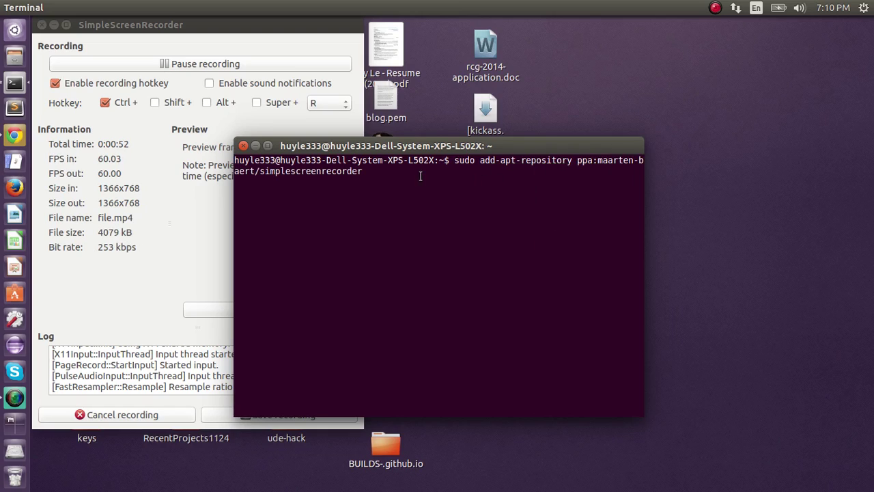
pyautogui.moveTo(419, 174); pyautogui.dragTo(456, 161)
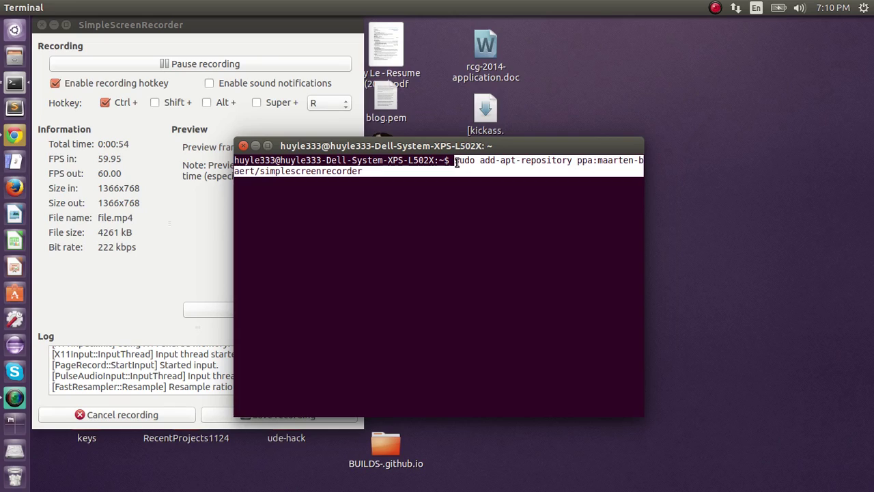
pyautogui.click(456, 161)
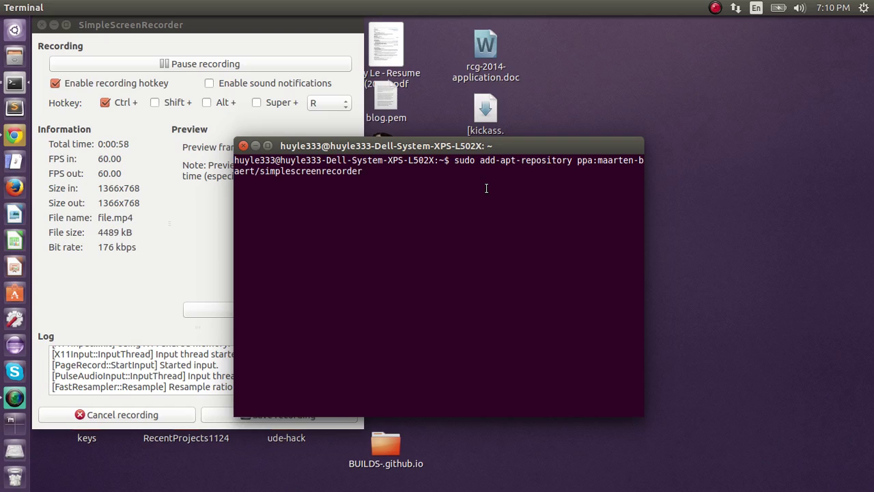
pyautogui.press('Left')
pyautogui.press('Left')
pyautogui.press('Left')
pyautogui.press('Left')
pyautogui.press('Left')
pyautogui.press('Left')
pyautogui.press('Left')
pyautogui.press('Left')
pyautogui.press('Left')
pyautogui.press('Left')
pyautogui.press('Left')
pyautogui.press('Left')
pyautogui.press('Left')
pyautogui.press('Left')
pyautogui.press('Left')
pyautogui.press('Left')
pyautogui.press('Left')
pyautogui.press('Left')
pyautogui.press('Left')
pyautogui.press('Left')
pyautogui.press('Left')
pyautogui.press('Left')
pyautogui.press('Left')
pyautogui.press('Left')
pyautogui.press('Left')
pyautogui.press('Left')
pyautogui.press('Left')
pyautogui.press('Left')
pyautogui.press('Left')
pyautogui.press('Left')
pyautogui.press('Left')
pyautogui.press('Left')
pyautogui.press('Left')
pyautogui.press('Left')
pyautogui.press('Left')
pyautogui.press('Left')
pyautogui.press('Left')
pyautogui.press('Left')
pyautogui.press('Right')
pyautogui.press('Right')
pyautogui.press('Right')
pyautogui.press('Right')
pyautogui.press('Right')
pyautogui.press('Right')
pyautogui.press('Right')
pyautogui.press('Right')
pyautogui.press('Right')
pyautogui.press('Right')
pyautogui.press('Right')
pyautogui.press('Right')
pyautogui.press('Right')
pyautogui.press('Right')
pyautogui.press('Right')
pyautogui.press('Right')
pyautogui.press('Right')
pyautogui.press('Right')
pyautogui.press('Right')
pyautogui.press('Right')
pyautogui.press('Right')
pyautogui.press('Right')
pyautogui.press('Right')
pyautogui.press('Right')
pyautogui.press('Right')
pyautogui.press('Right')
pyautogui.press('Right')
pyautogui.press('Right')
pyautogui.press('Right')
pyautogui.press('Right')
pyautogui.press('Right')
pyautogui.press('Right')
pyautogui.press('Right')
pyautogui.press('Right')
pyautogui.press('Right')
pyautogui.press('Right')
pyautogui.press('Right')
pyautogui.press('Right')
pyautogui.press('Right')
pyautogui.press('Right')
pyautogui.press('Right')
pyautogui.press('Right')
pyautogui.press('Right')
pyautogui.press('Right')
pyautogui.press('Right')
pyautogui.press('Right')
pyautogui.press('Right')
pyautogui.press('Right')
pyautogui.press('Right')
# Step: Run the pasted add-apt-repository command and authenticate with the sudo password
pyautogui.press('Return')
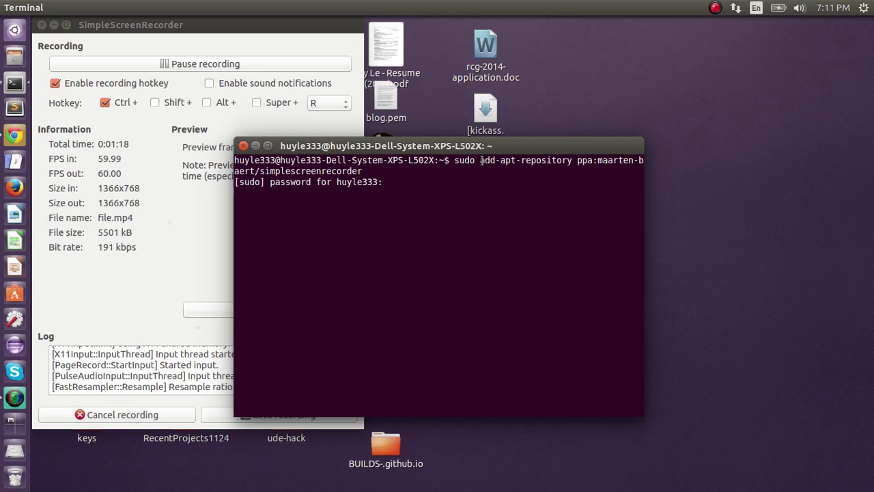
pyautogui.moveTo(480, 160); pyautogui.dragTo(570, 162)
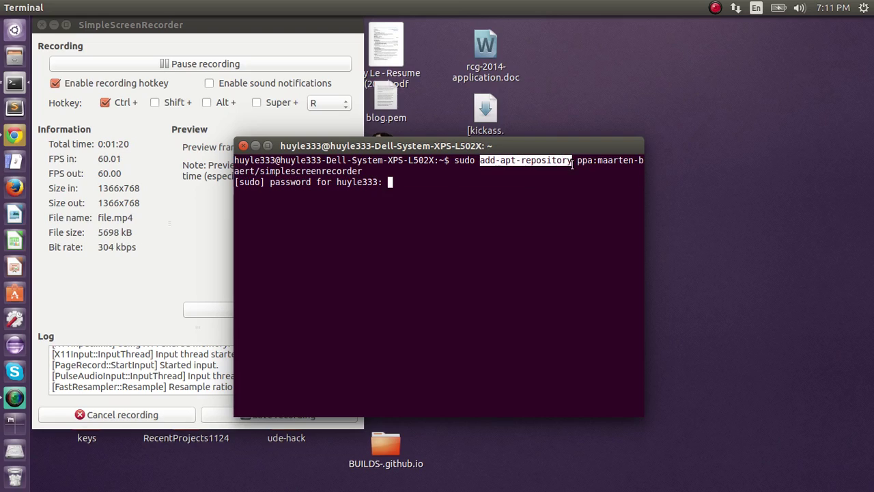
pyautogui.click(505, 173)
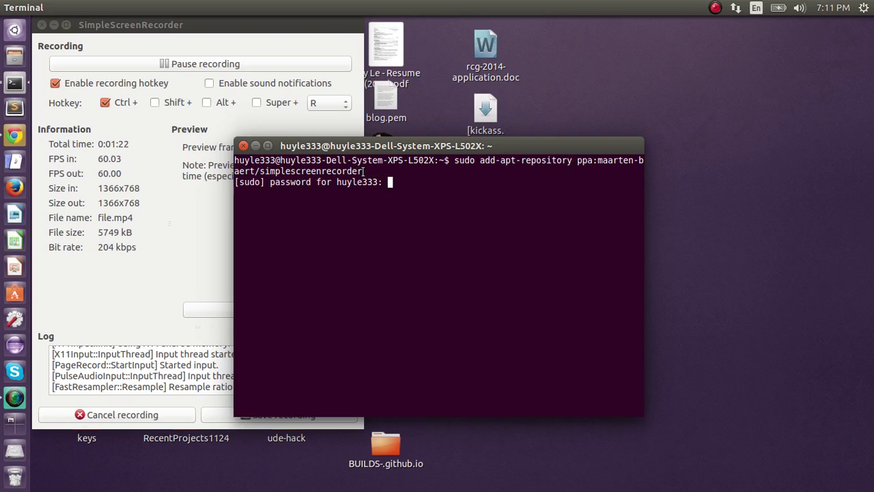
pyautogui.moveTo(359, 171); pyautogui.dragTo(580, 164)
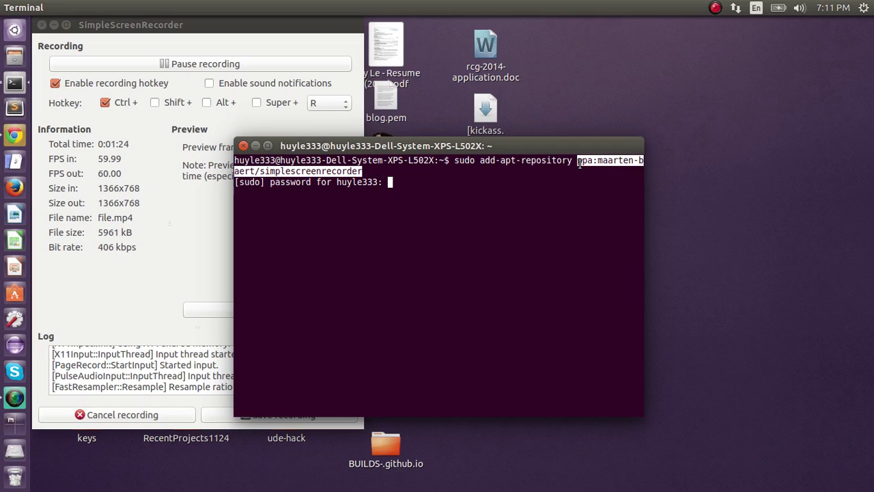
pyautogui.click(366, 177)
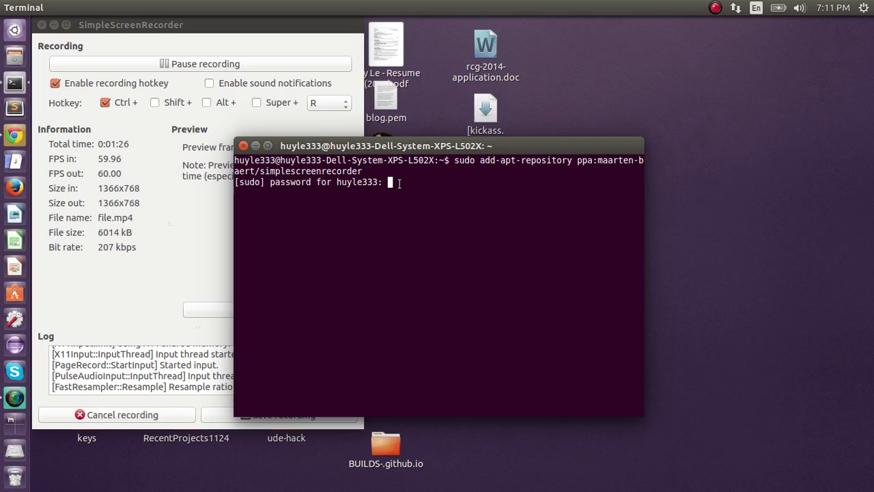
pyautogui.press('Return')
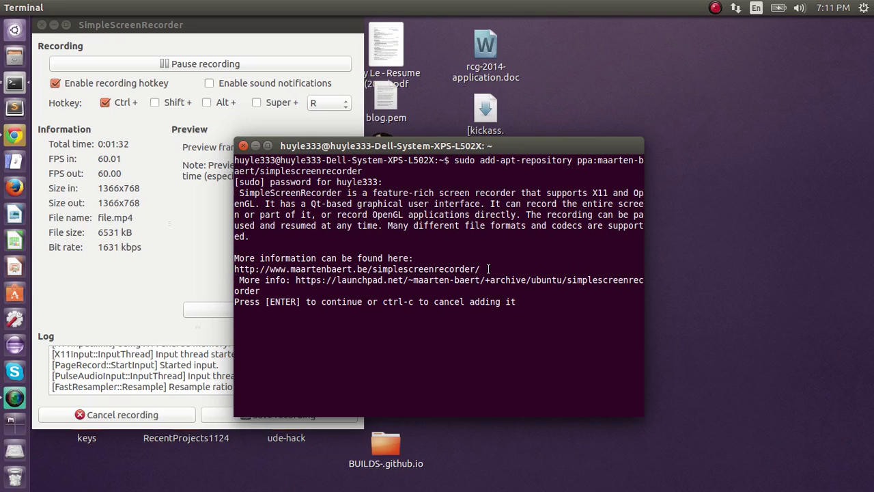
# Step: Confirm adding the SimpleScreenRecorder PPA to the software sources
pyautogui.moveTo(487, 269); pyautogui.dragTo(230, 268)
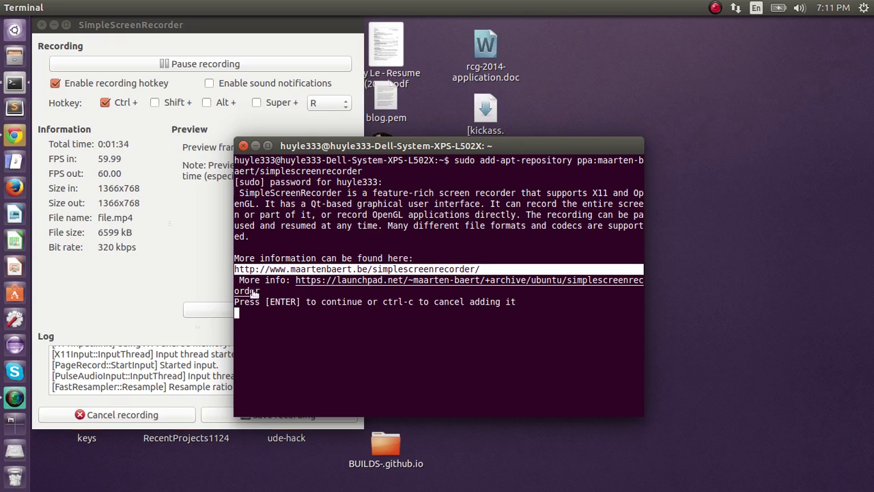
pyautogui.click(327, 307)
pyautogui.press('Return')
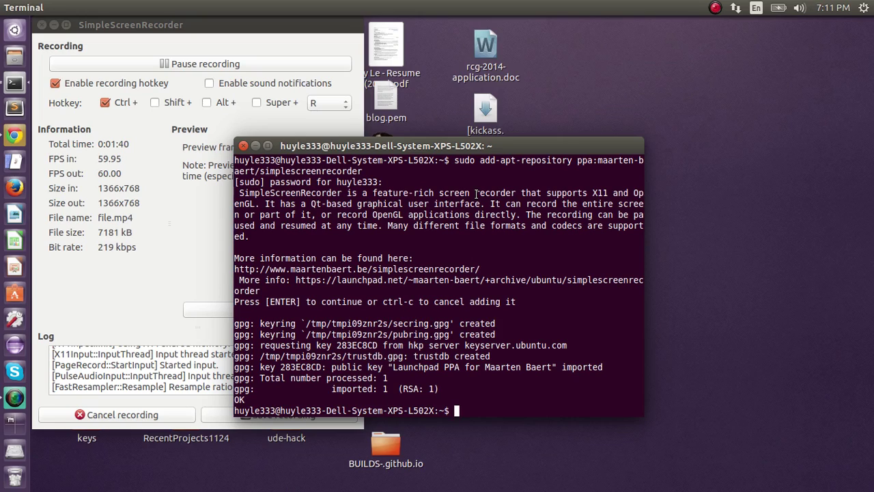
# Step: Refresh the package lists with sudo apt-get update
pyautogui.write('su')
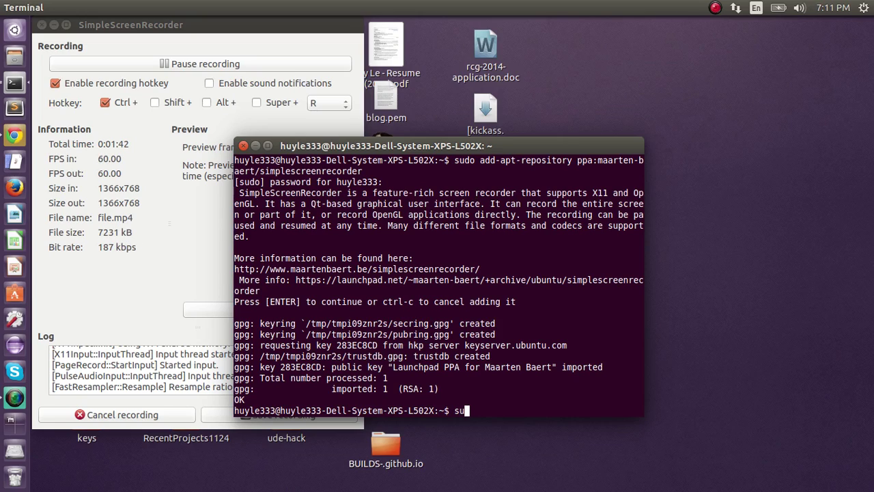
pyautogui.write('do apt-get update')
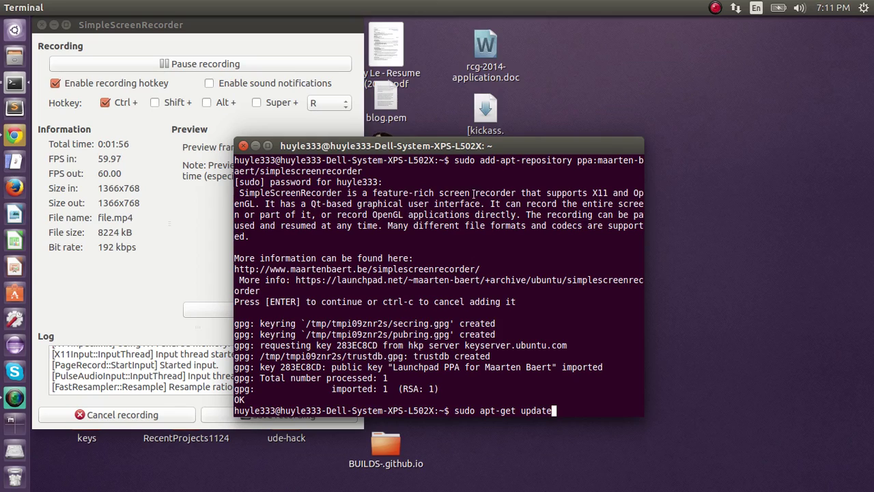
pyautogui.moveTo(479, 410); pyautogui.dragTo(567, 412)
pyautogui.click(521, 413)
pyautogui.click(566, 411)
pyautogui.doubleClick(481, 162)
pyautogui.click(573, 161)
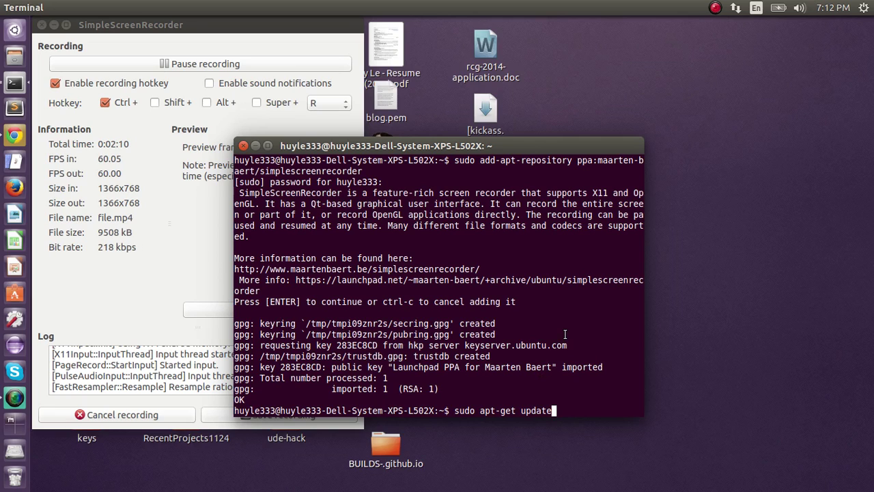
pyautogui.press('Return')
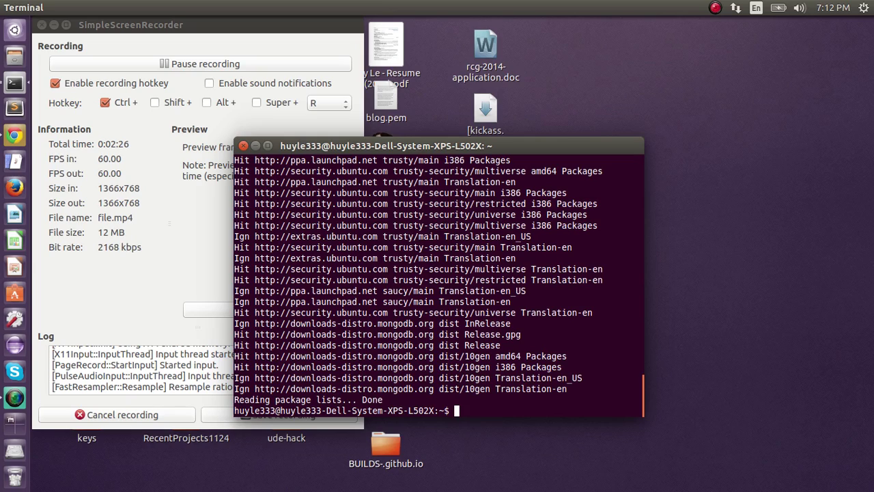
# Step: Install the screen recorder package with sudo apt-get install simplescreenrecorder
pyautogui.write('sudo')
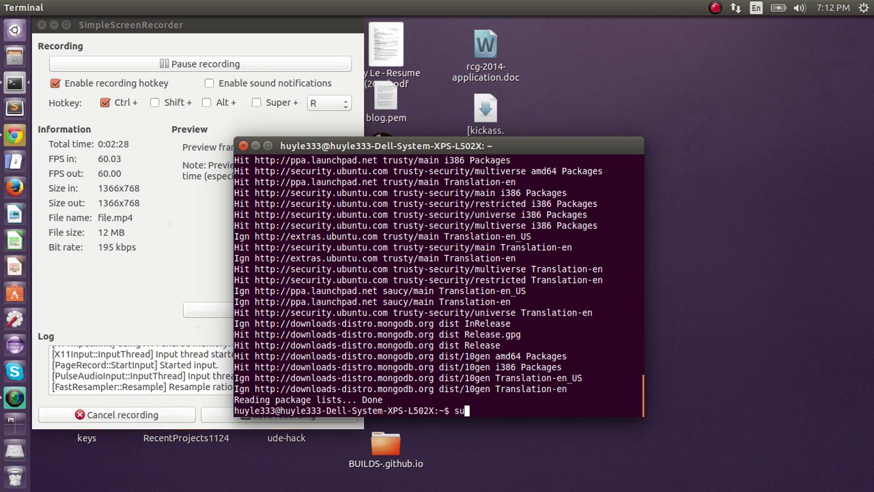
pyautogui.write(' apt')
pyautogui.write('-ge')
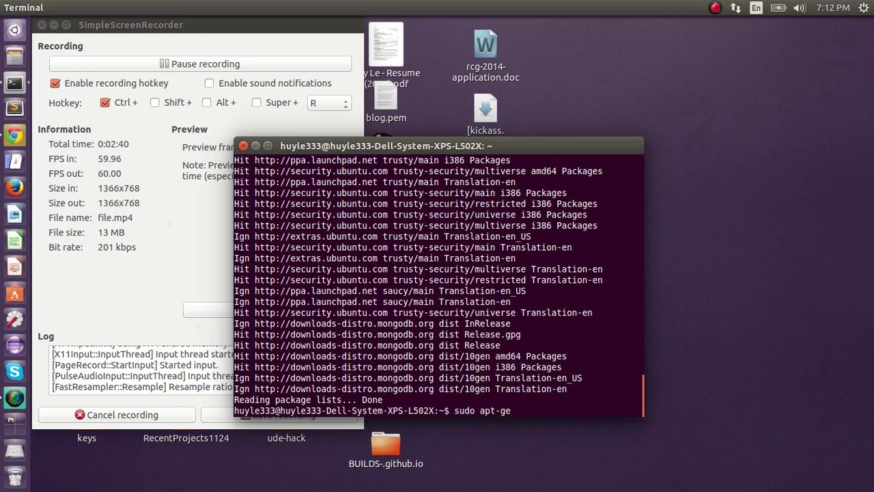
pyautogui.write('t install')
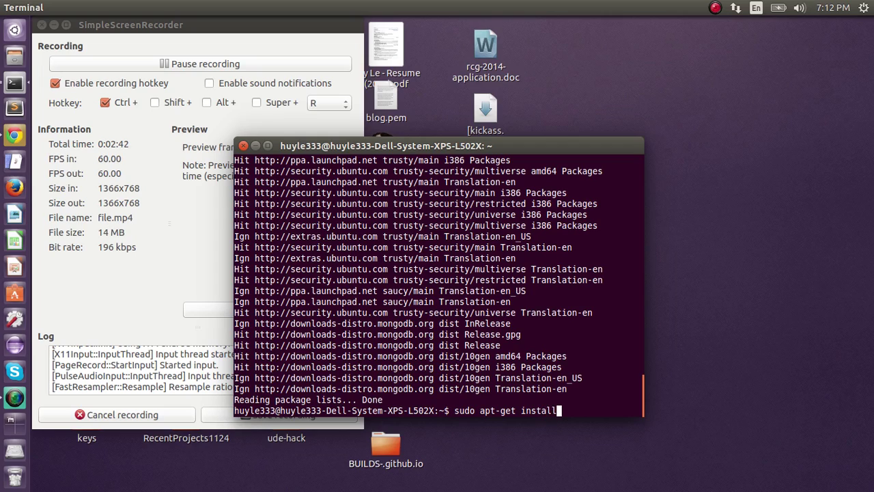
pyautogui.write(' simple')
pyautogui.write('scr')
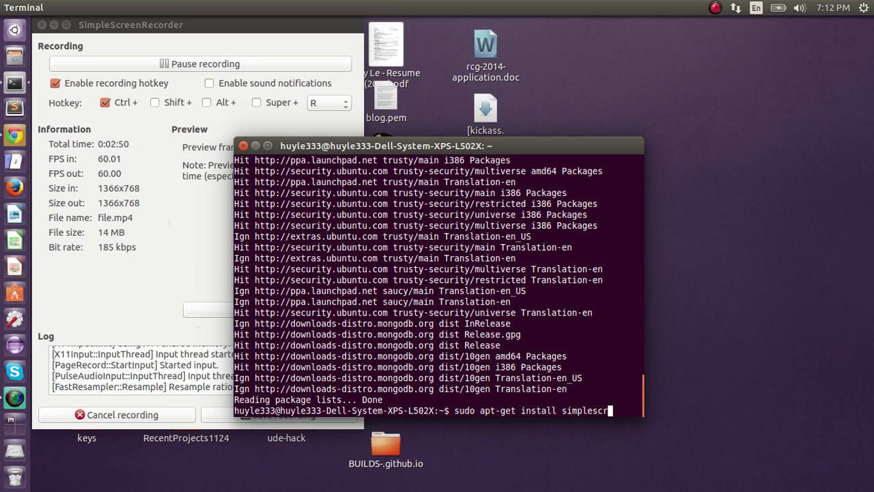
pyautogui.write('eenrecorder')
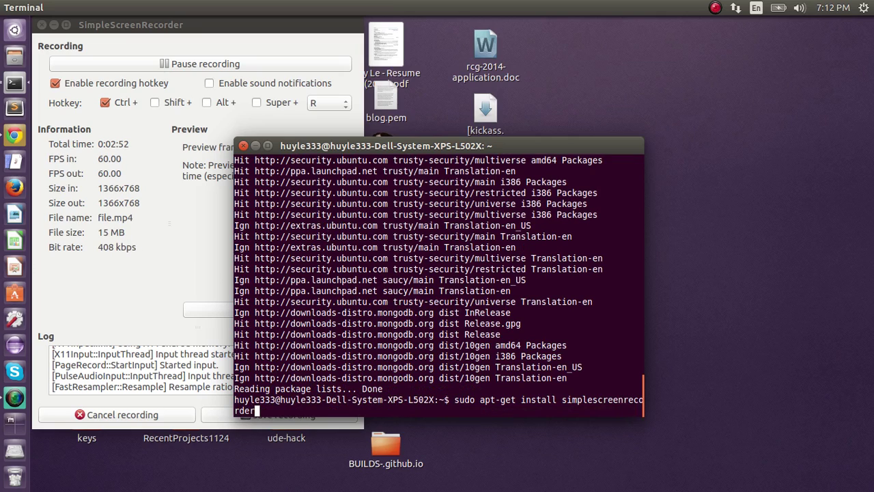
pyautogui.press('Return')
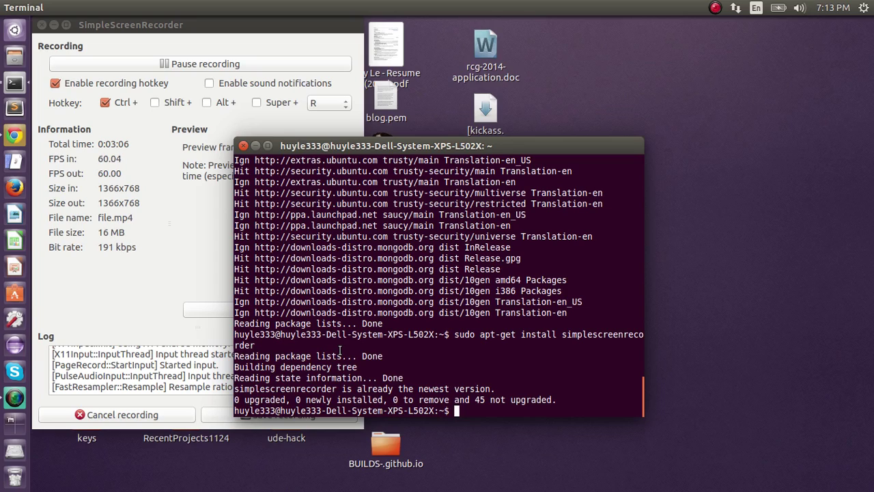
# Step: Launch the recorder from the terminal with the simplescreenrecorder command and move its window fully into view
pyautogui.write('y')
pyautogui.write('simplescreen')
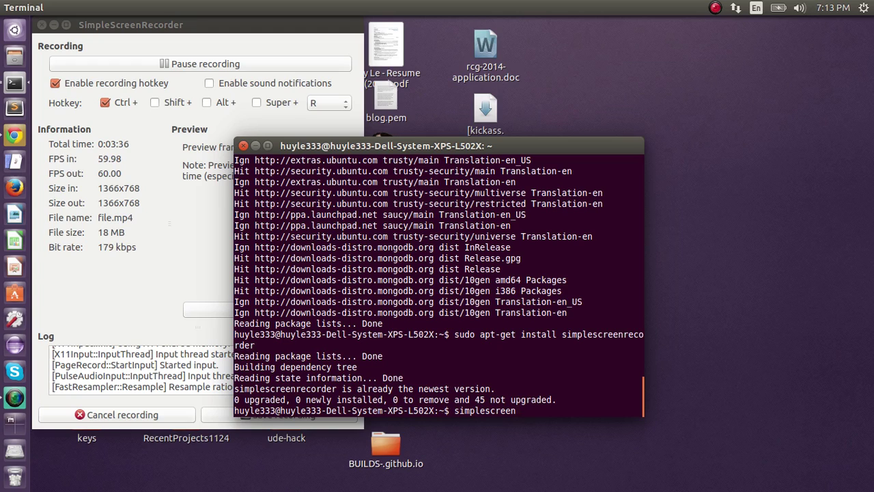
pyautogui.write('recorder')
pyautogui.press('Return')
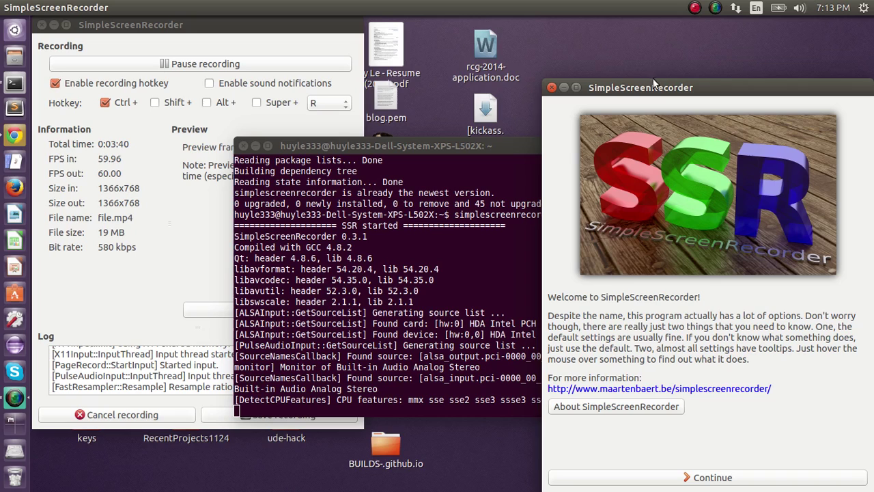
pyautogui.moveTo(652, 90); pyautogui.dragTo(457, 54)
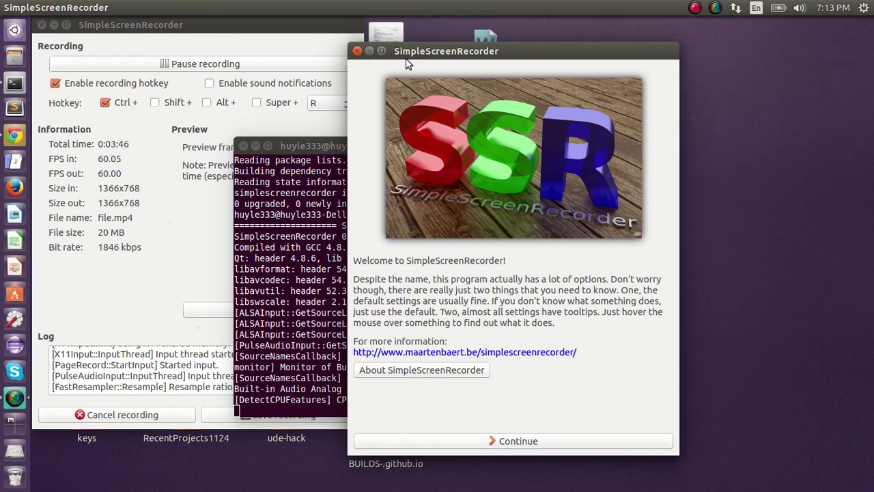
pyautogui.moveTo(410, 53); pyautogui.dragTo(437, 43)
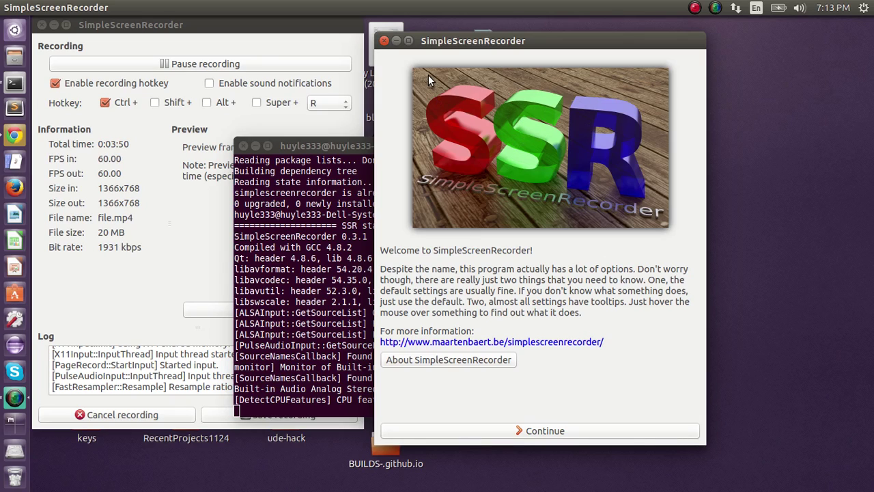
# Step: Return to the terminal and terminate the running simplescreenrecorder process
pyautogui.click(358, 383)
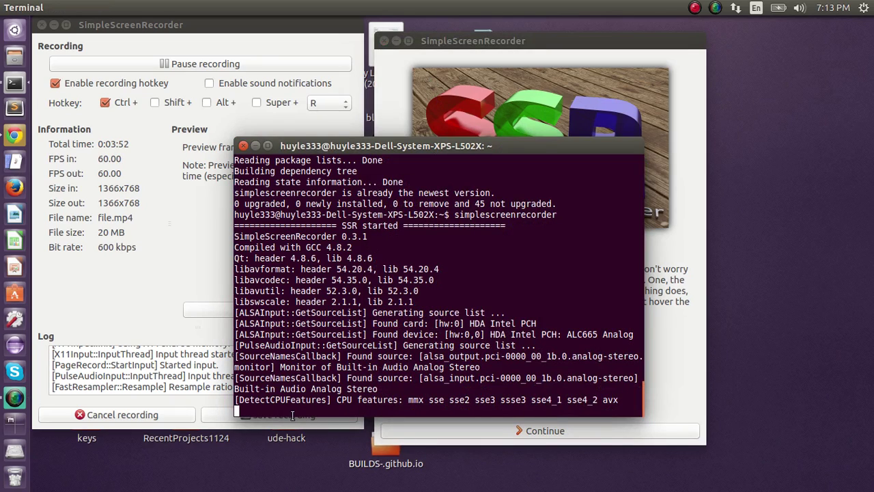
pyautogui.moveTo(236, 409); pyautogui.dragTo(602, 407)
pyautogui.click(240, 230)
pyautogui.click(602, 407)
pyautogui.hotkey('ctrl', 'c')
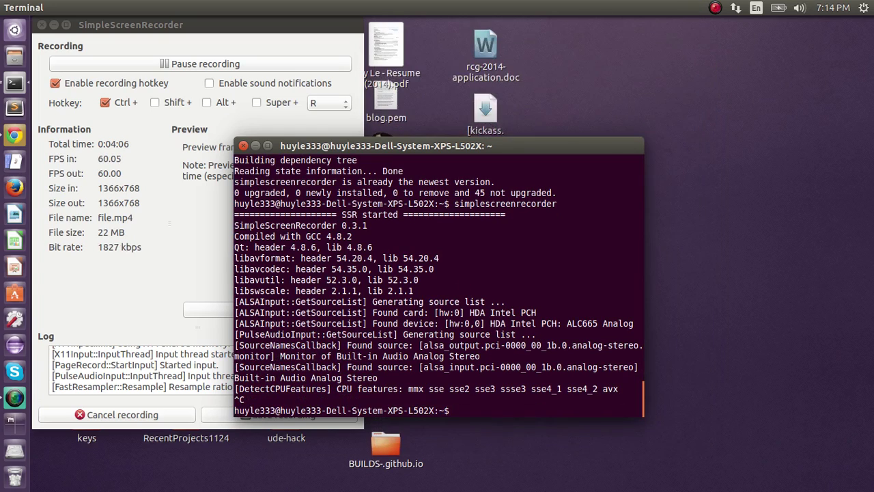
# Step: Launch SimpleScreenRecorder from the system application search, bring its window fully into view and continue past the welcome page
pyautogui.click(17, 33)
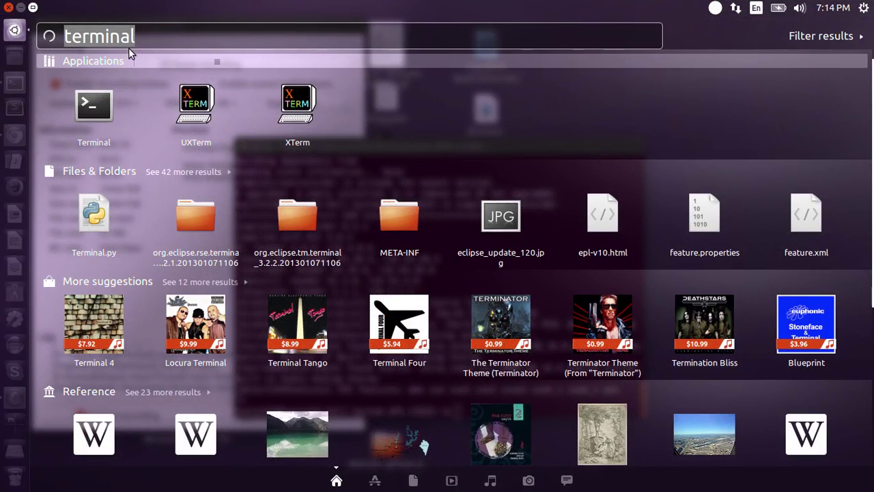
pyautogui.press('BackSpace')
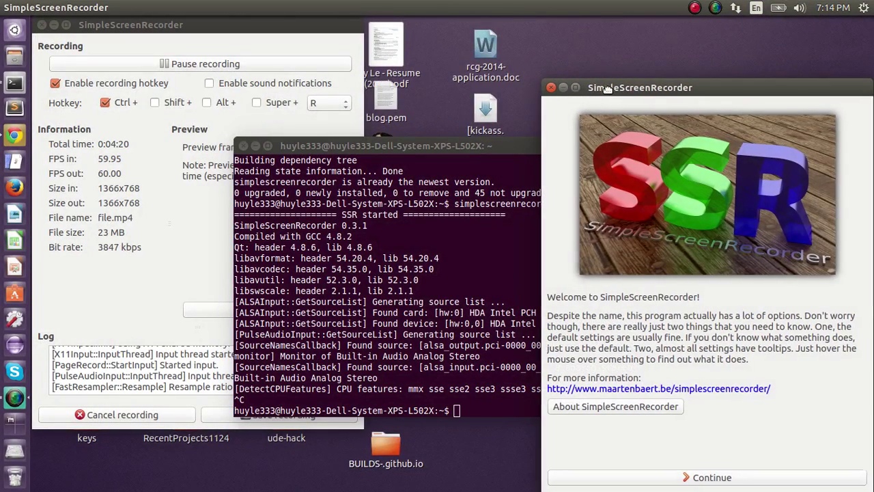
pyautogui.moveTo(588, 90); pyautogui.dragTo(428, 26)
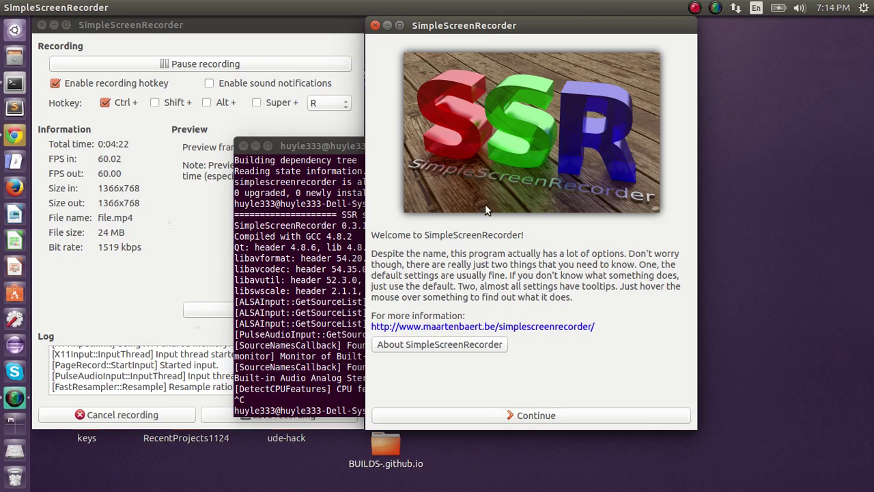
pyautogui.click(459, 415)
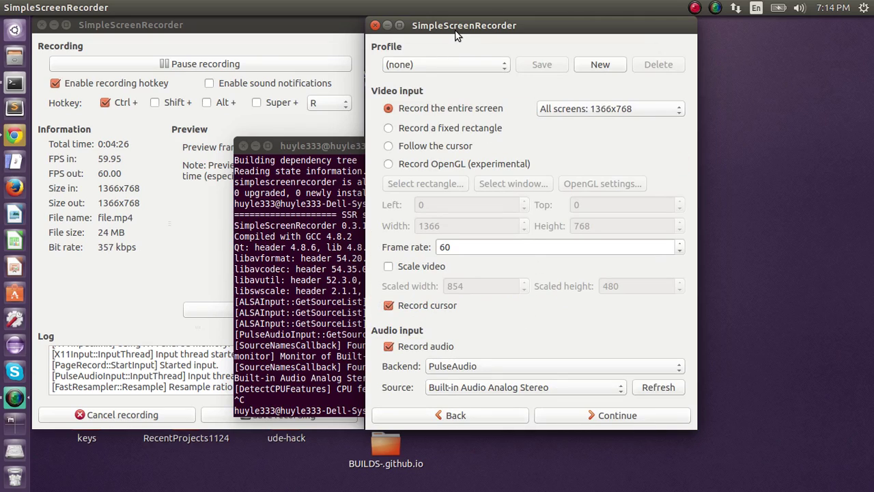
# Step: Examine the profile choices and the frame rate setting on the recording input page
pyautogui.click(459, 65)
pyautogui.click(466, 61)
pyautogui.moveTo(478, 247); pyautogui.dragTo(436, 250)
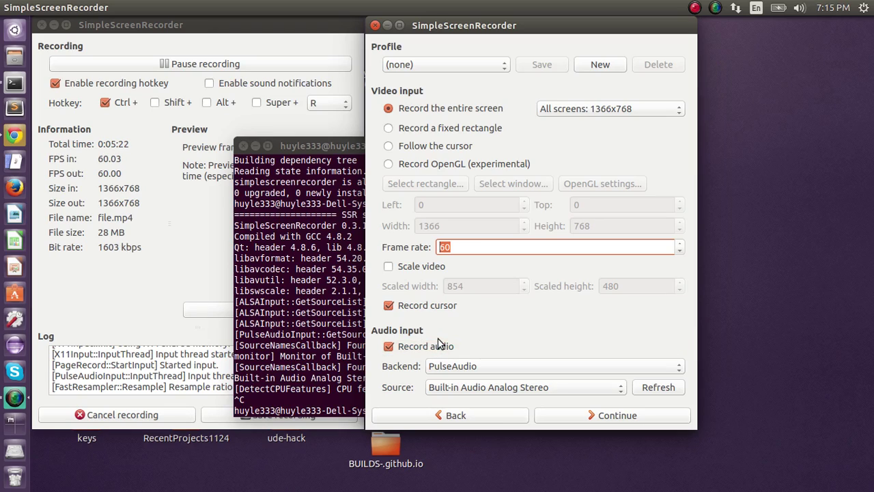
# Step: Continue to the output settings page and change the save file name to file1.mp4 in the Desktop folder
pyautogui.click(572, 418)
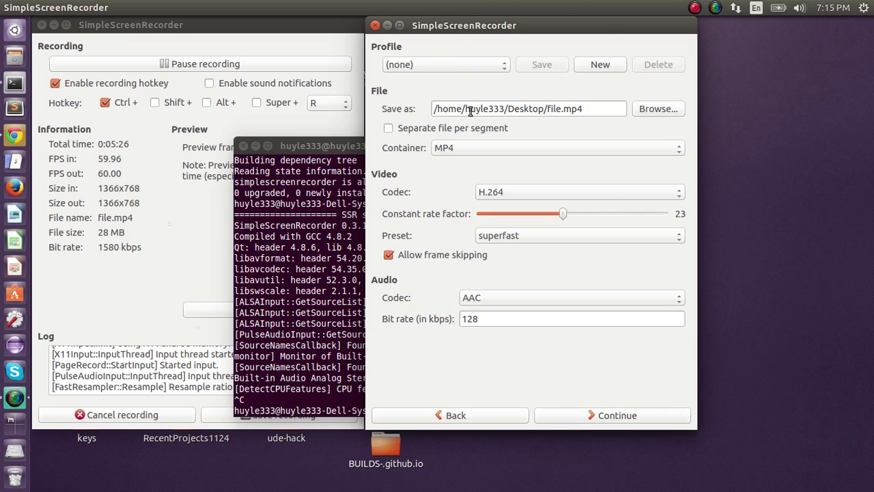
pyautogui.moveTo(431, 110); pyautogui.dragTo(593, 103)
pyautogui.click(592, 103)
pyautogui.click(565, 109)
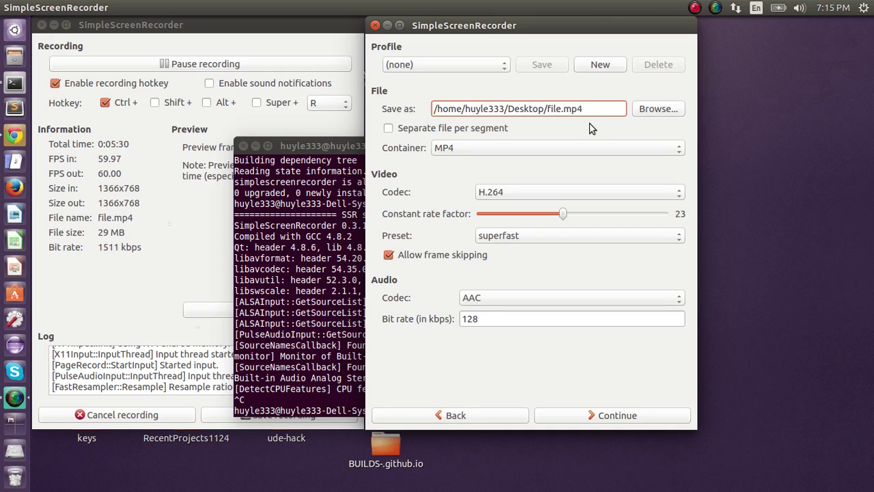
pyautogui.write('1')
pyautogui.moveTo(595, 111); pyautogui.dragTo(542, 109)
pyautogui.click(543, 110)
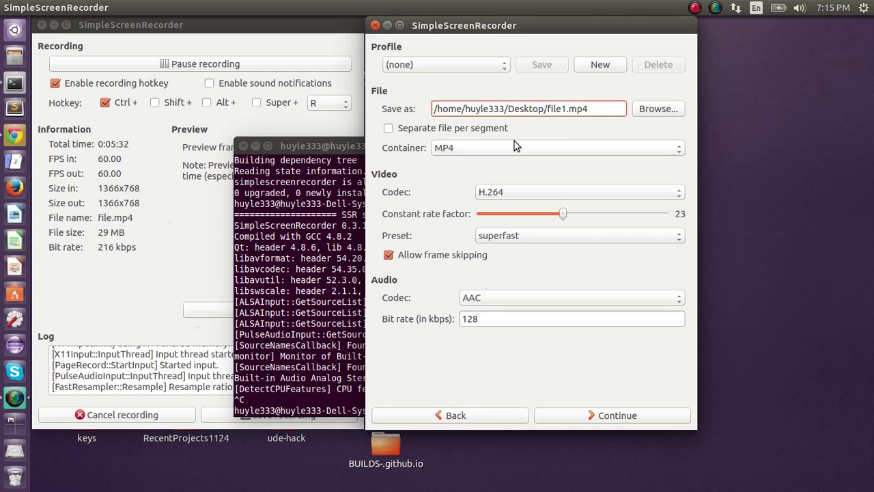
# Step: Choose MP4 as the container and H.264 as the video codec, and look over the available encoding presets
pyautogui.click(484, 147)
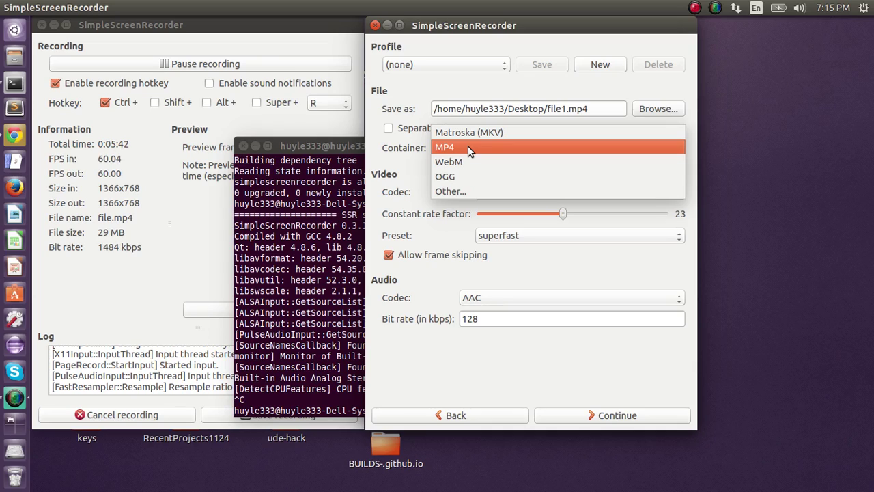
pyautogui.click(468, 147)
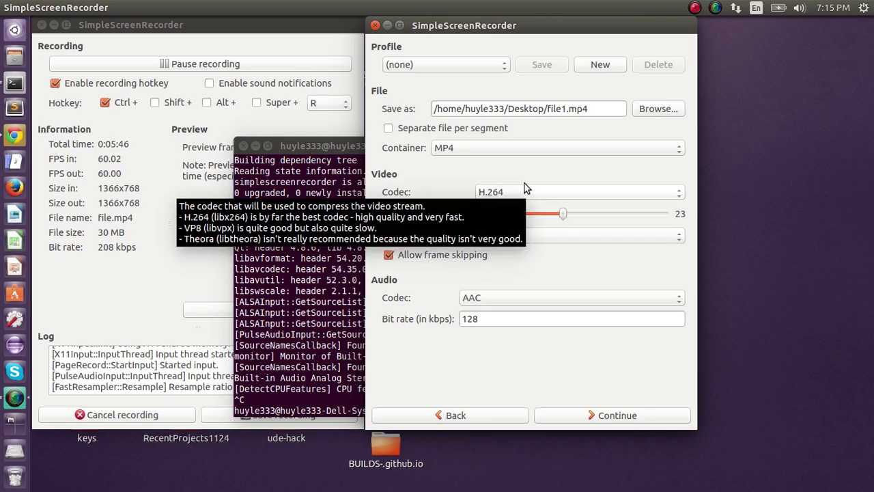
pyautogui.click(489, 197)
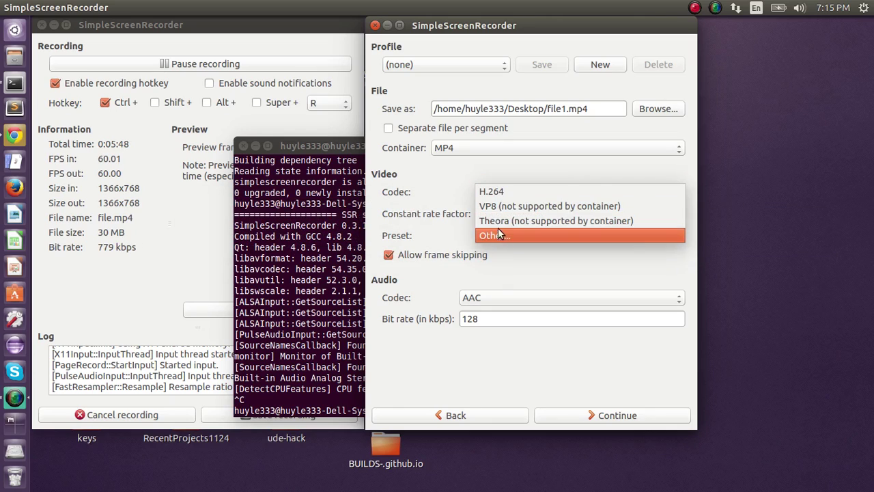
pyautogui.click(512, 190)
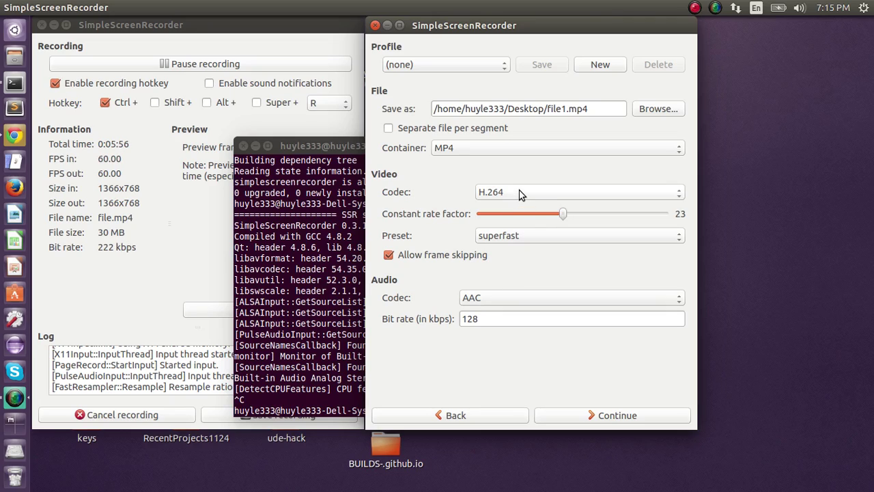
pyautogui.click(523, 235)
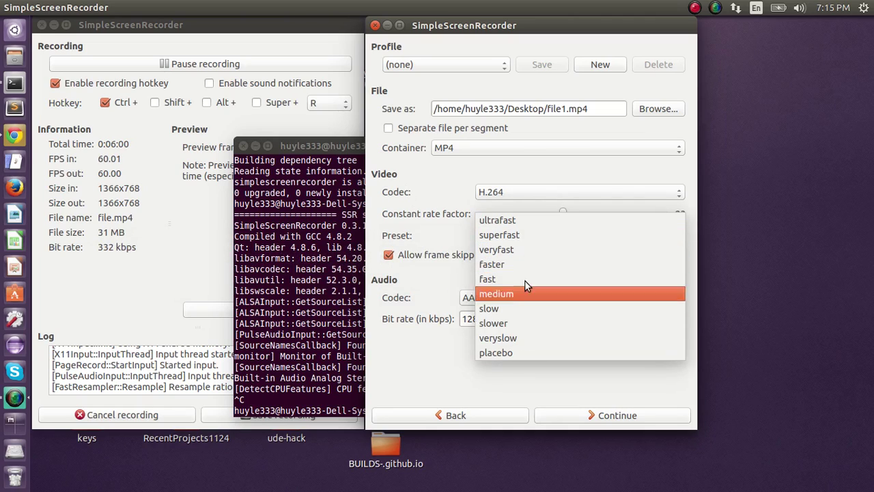
pyautogui.click(428, 220)
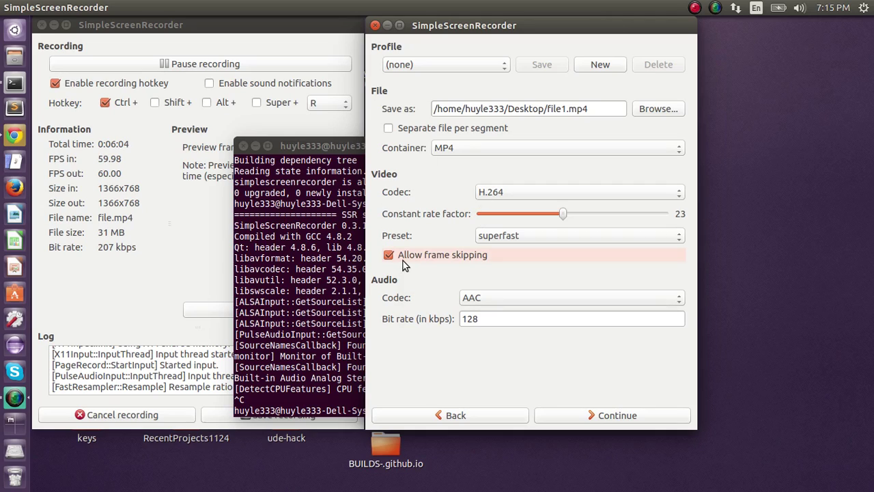
# Step: Select AAC as the audio codec and continue to the recording page
pyautogui.moveTo(403, 265)
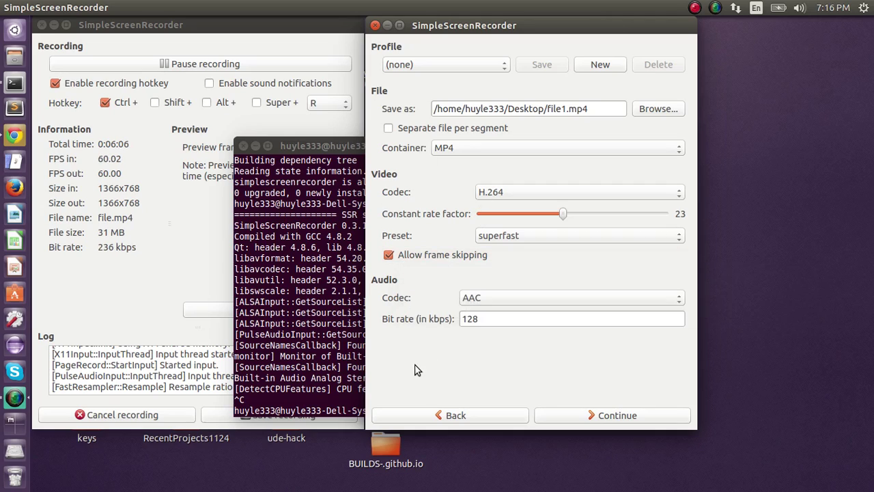
pyautogui.click(500, 296)
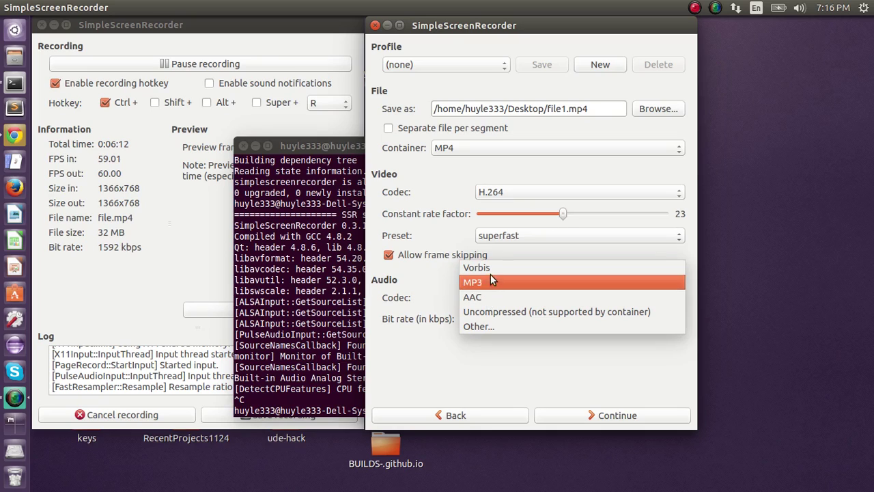
pyautogui.click(485, 298)
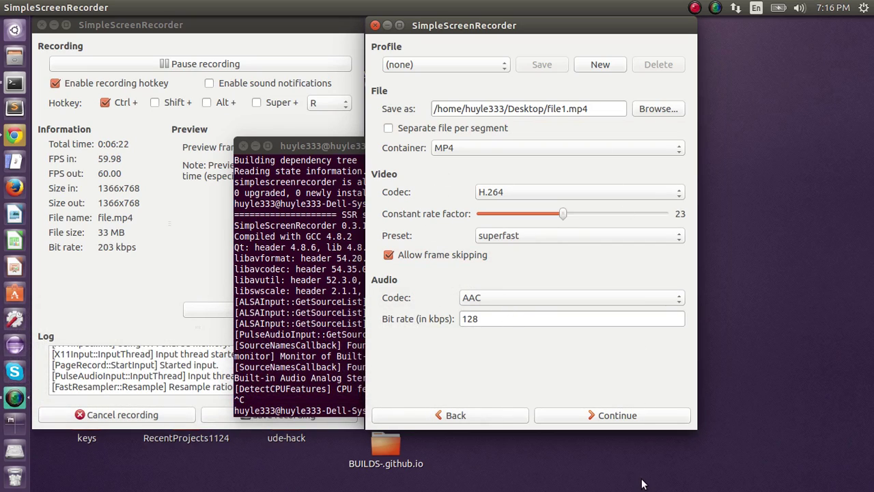
pyautogui.click(633, 417)
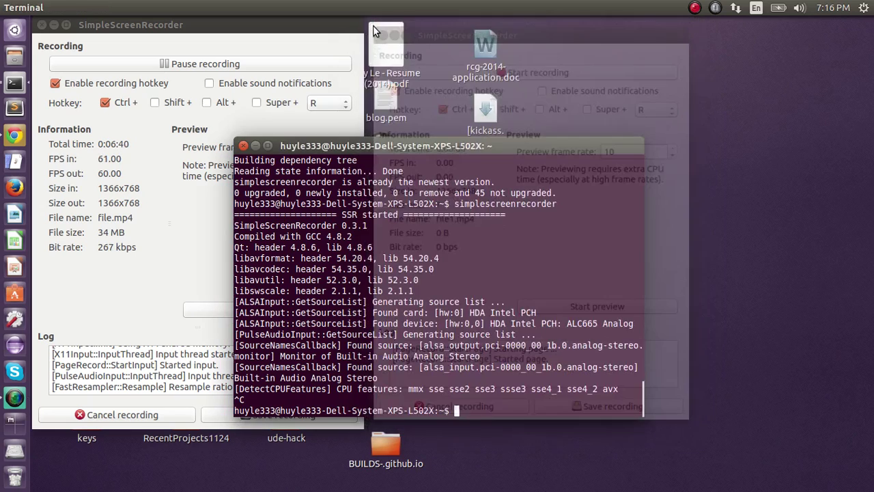
# Step: Move the terminal window beside the active recording window so that its recording controls are fully uncovered
pyautogui.moveTo(383, 162); pyautogui.dragTo(509, 60)
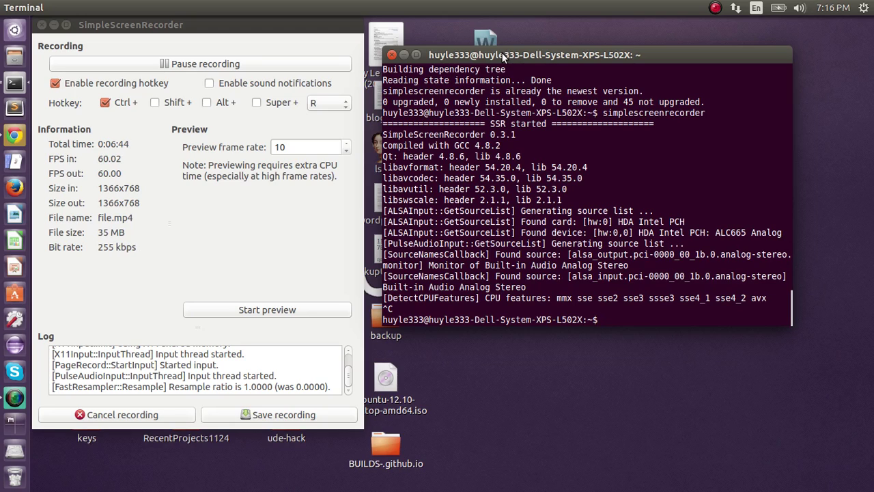
pyautogui.moveTo(509, 55); pyautogui.dragTo(486, 69)
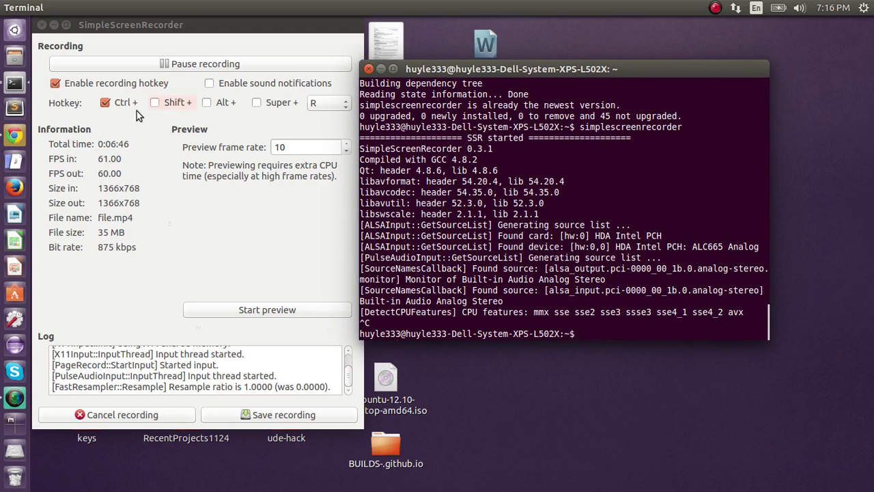
pyautogui.moveTo(599, 70); pyautogui.dragTo(604, 24)
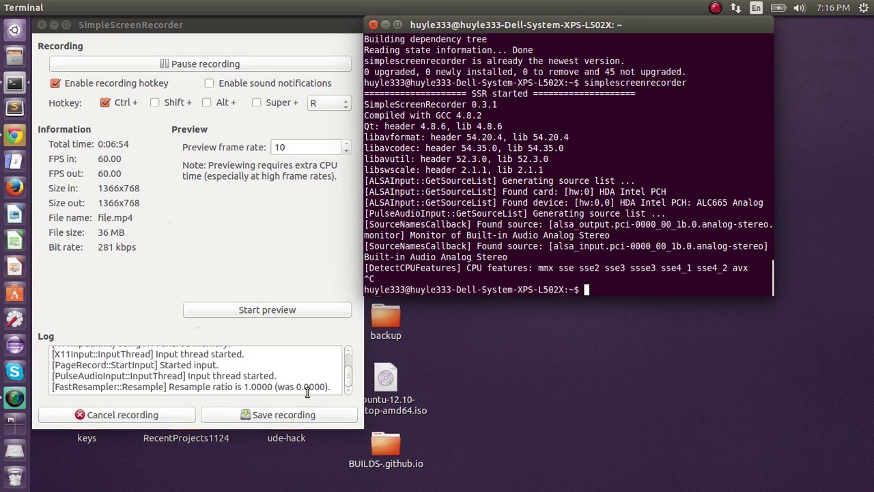